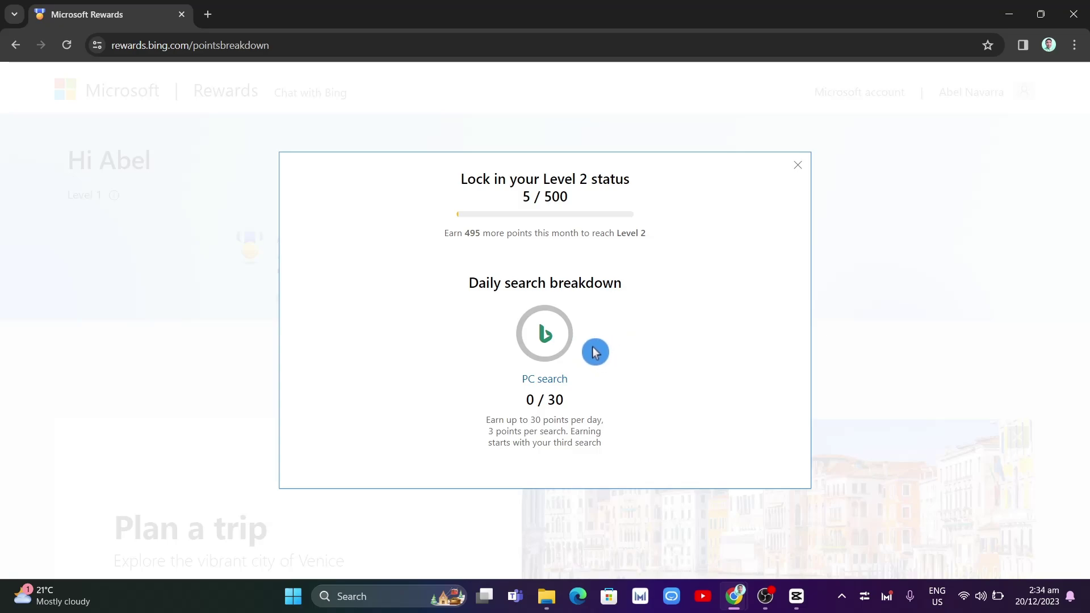
# Google 'chrome extensions' in a new tab and reach the Chrome Web Store Discover page.
pyautogui.click(209, 19)
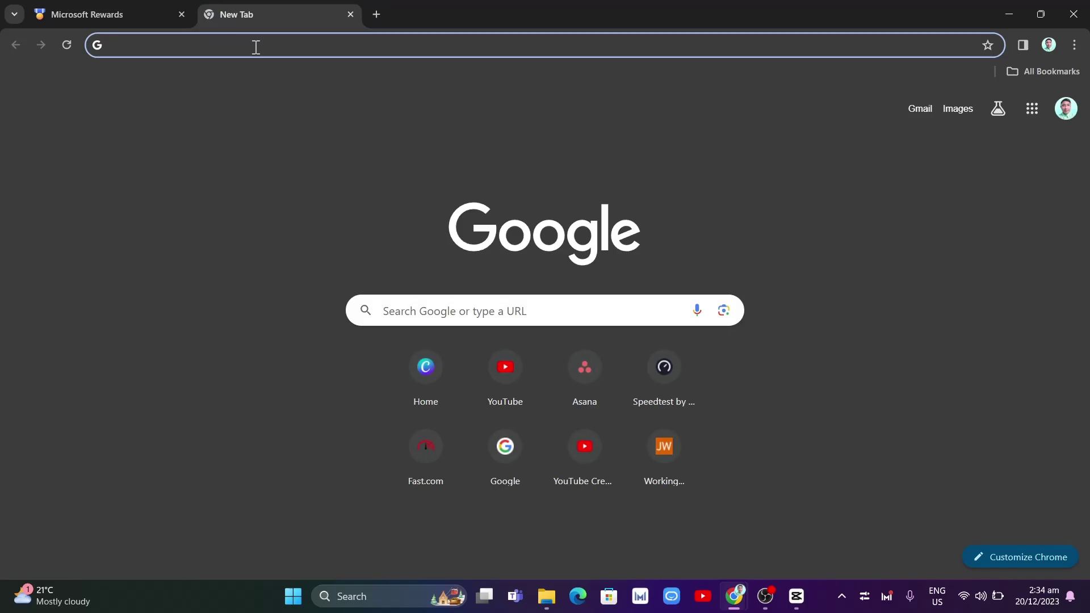
pyautogui.write('chrome ')
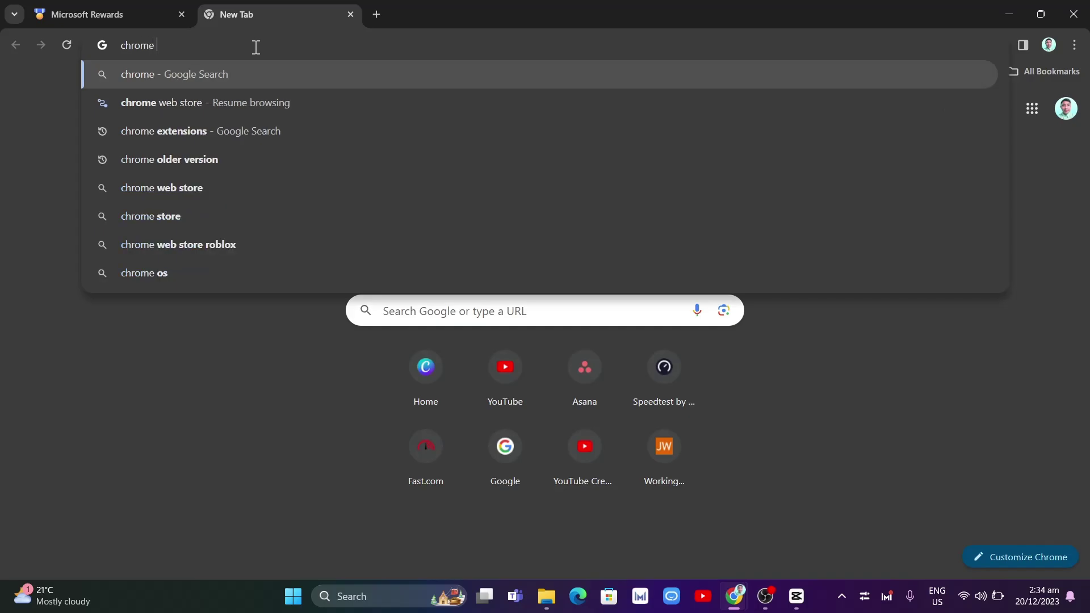
pyautogui.write('exten')
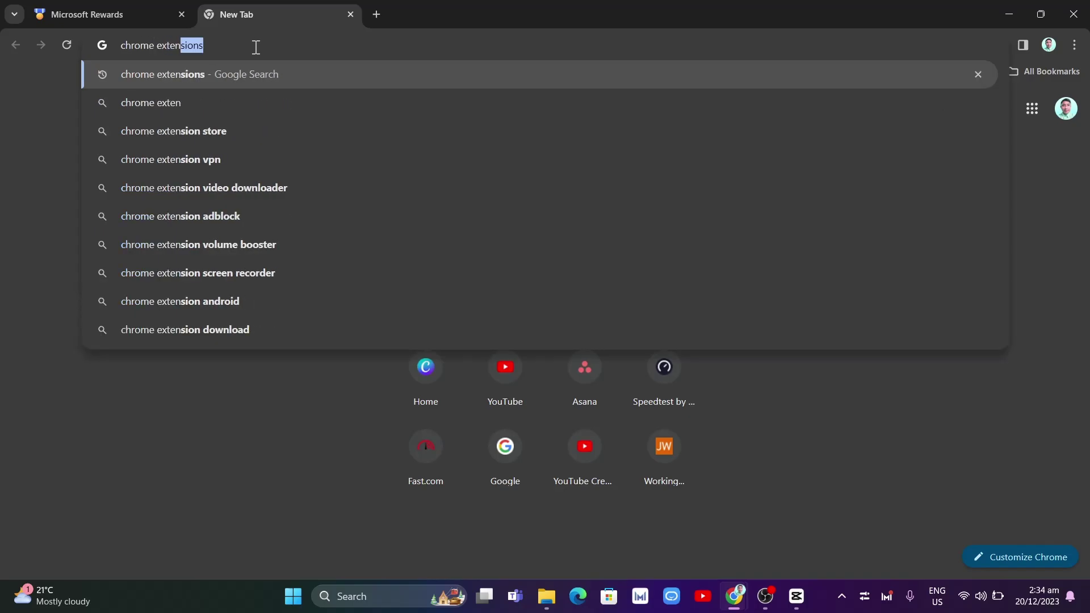
pyautogui.write('sions')
pyautogui.press('Return')
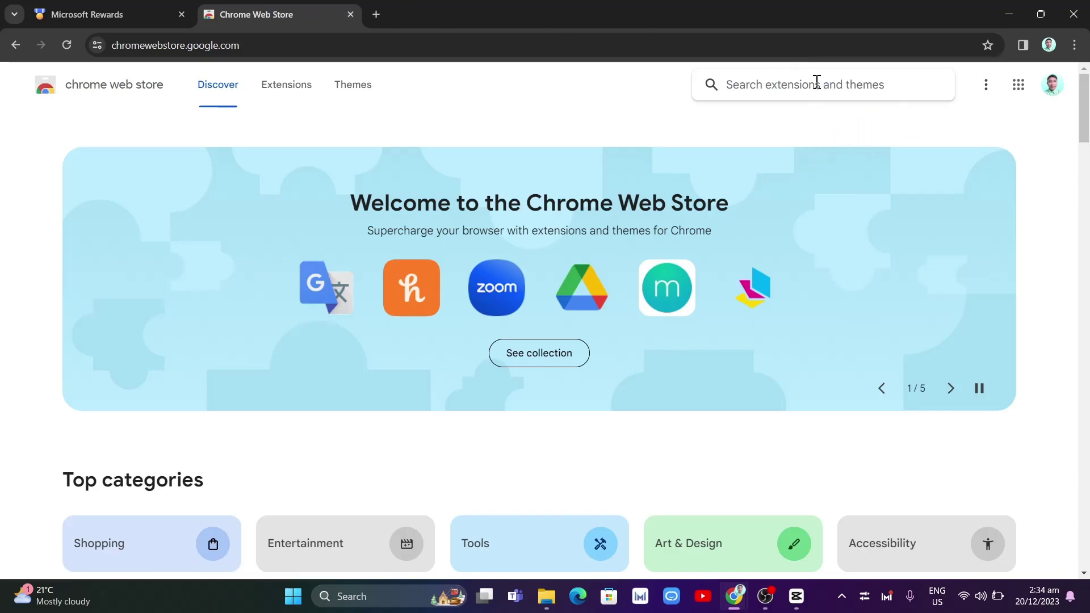
# Search the Web Store for 'rewards search automator' to list the matching extensions.
pyautogui.write('rewa')
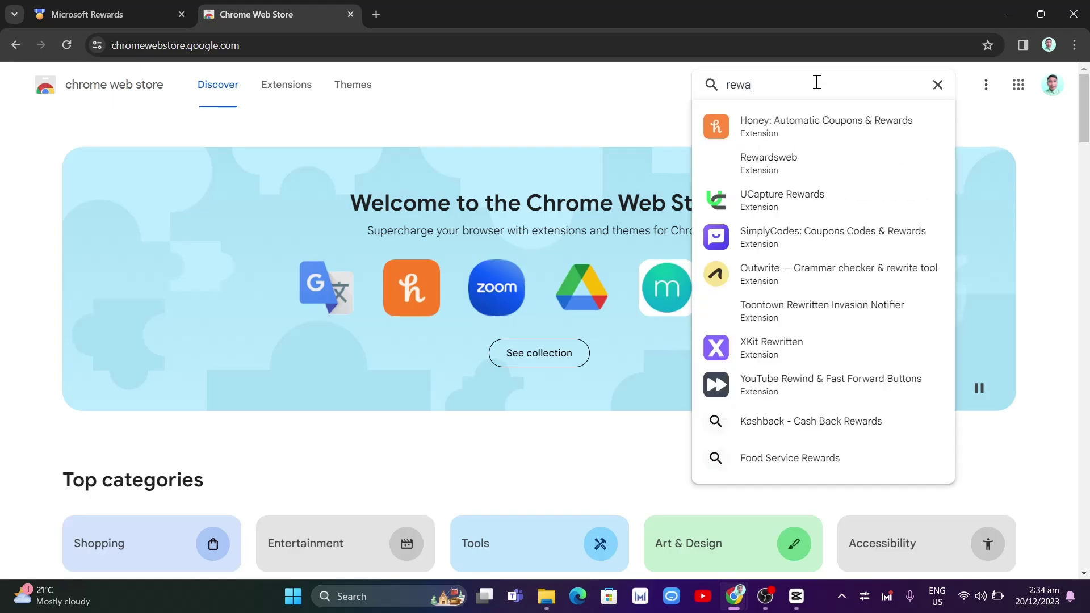
pyautogui.write('rds s')
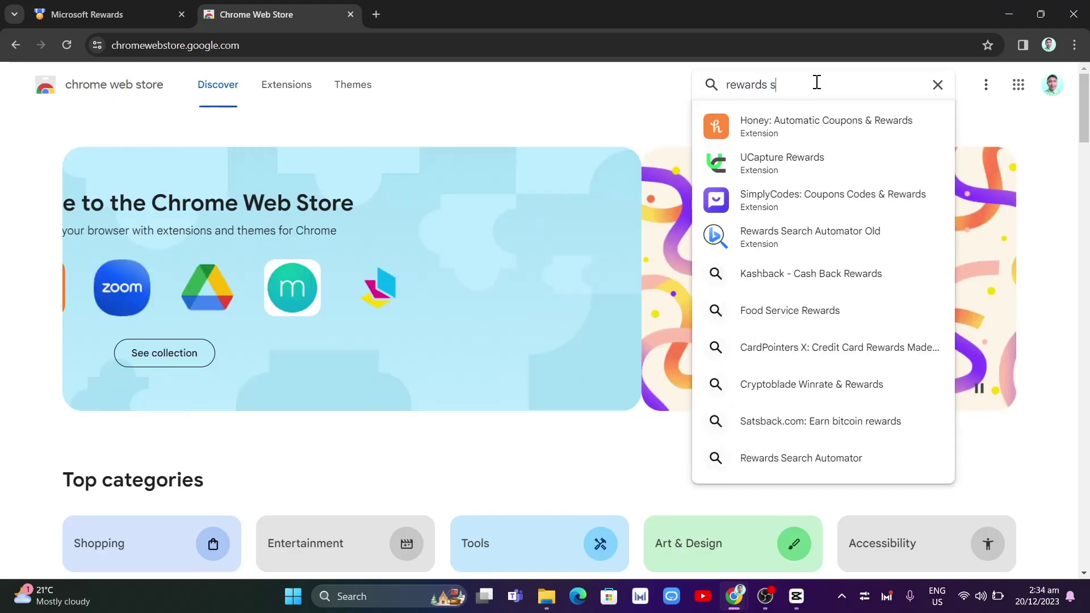
pyautogui.write('earch automator')
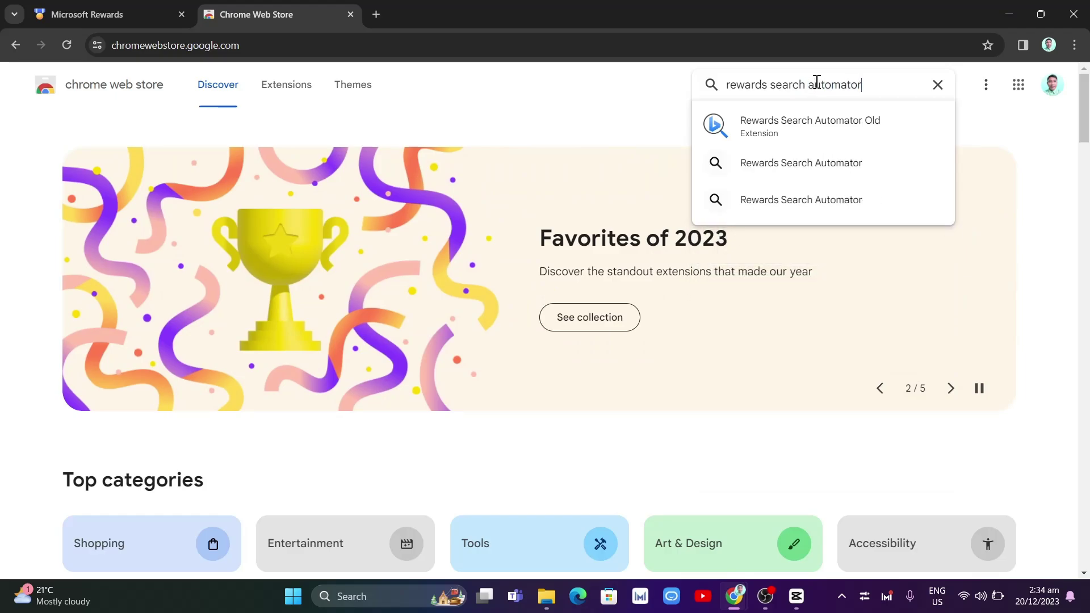
pyautogui.click(861, 78)
pyautogui.press('Return')
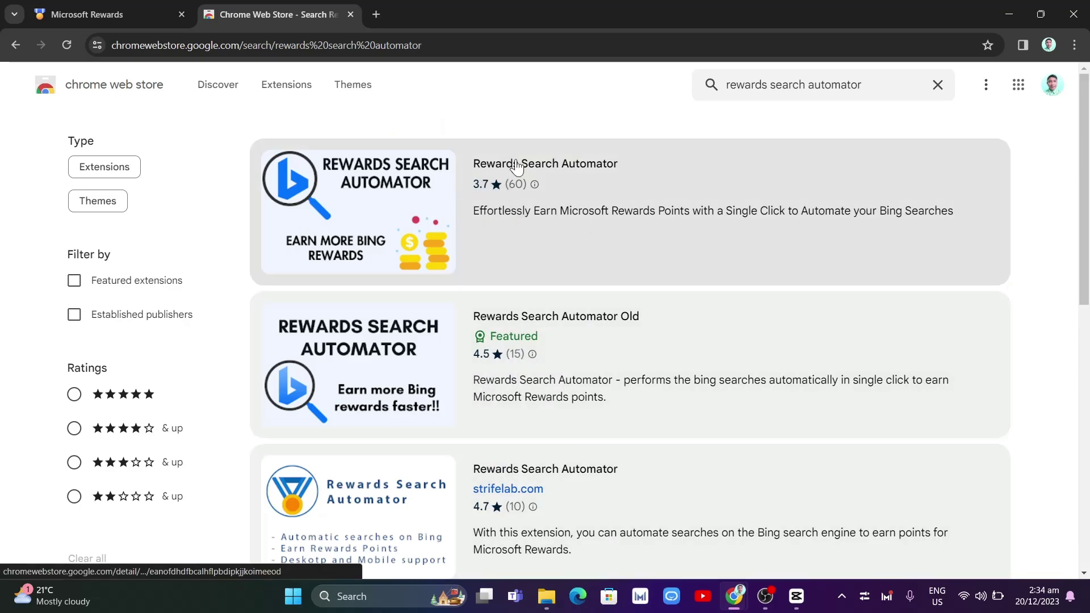
# Add the first Rewards Search Automator result to Chrome and pin it to the toolbar.
pyautogui.click(515, 174)
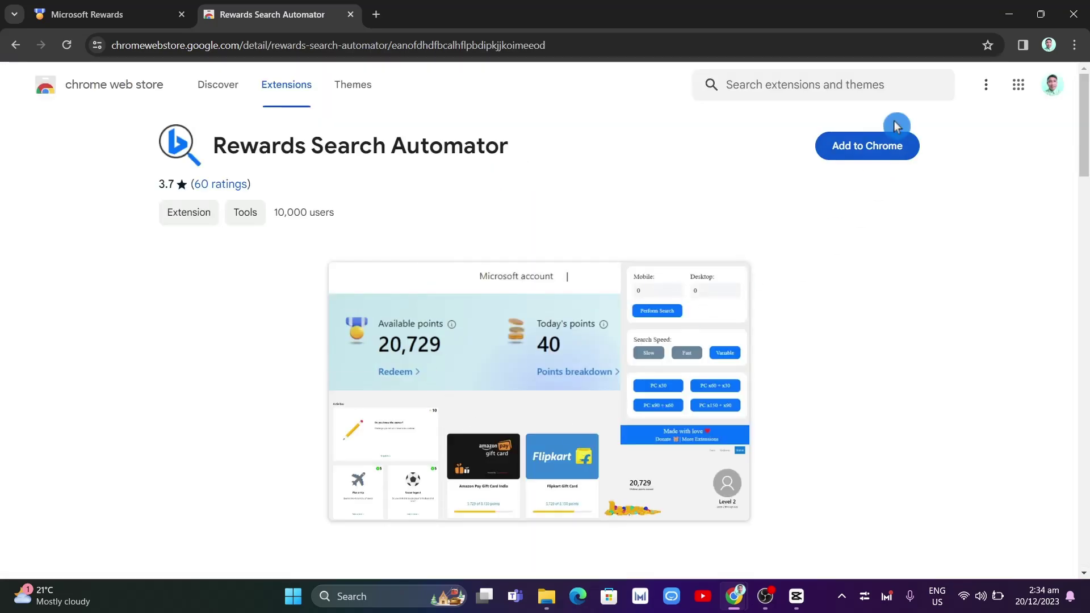
pyautogui.click(881, 146)
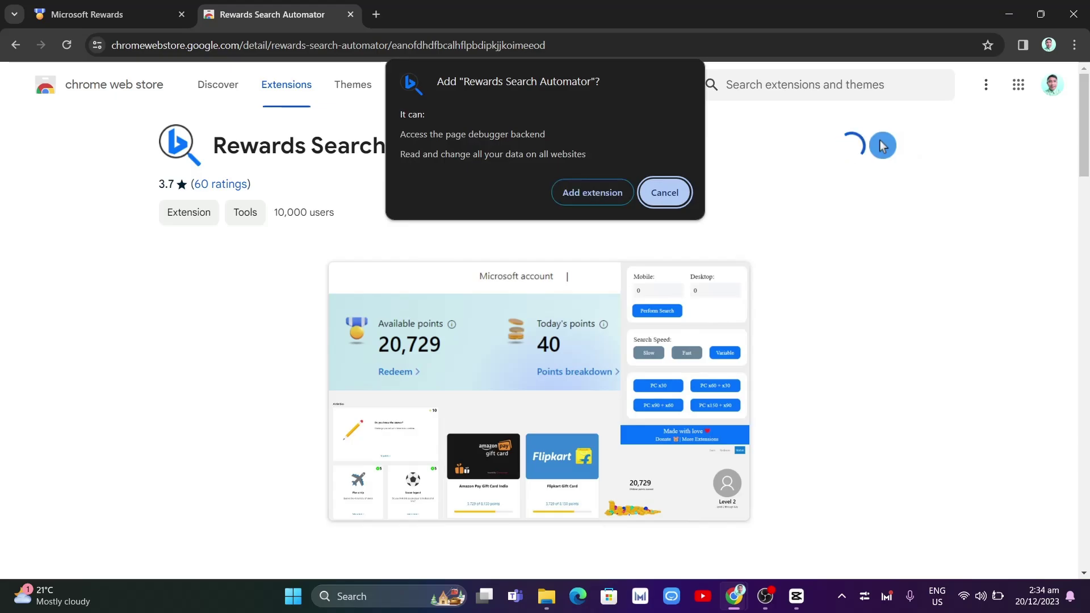
pyautogui.click(594, 197)
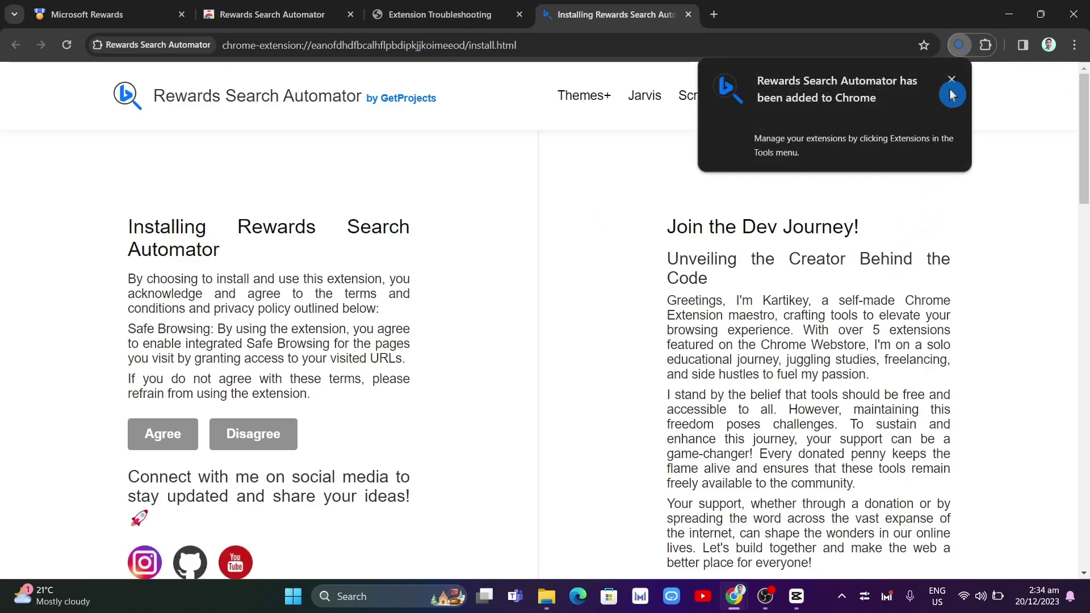
pyautogui.click(985, 48)
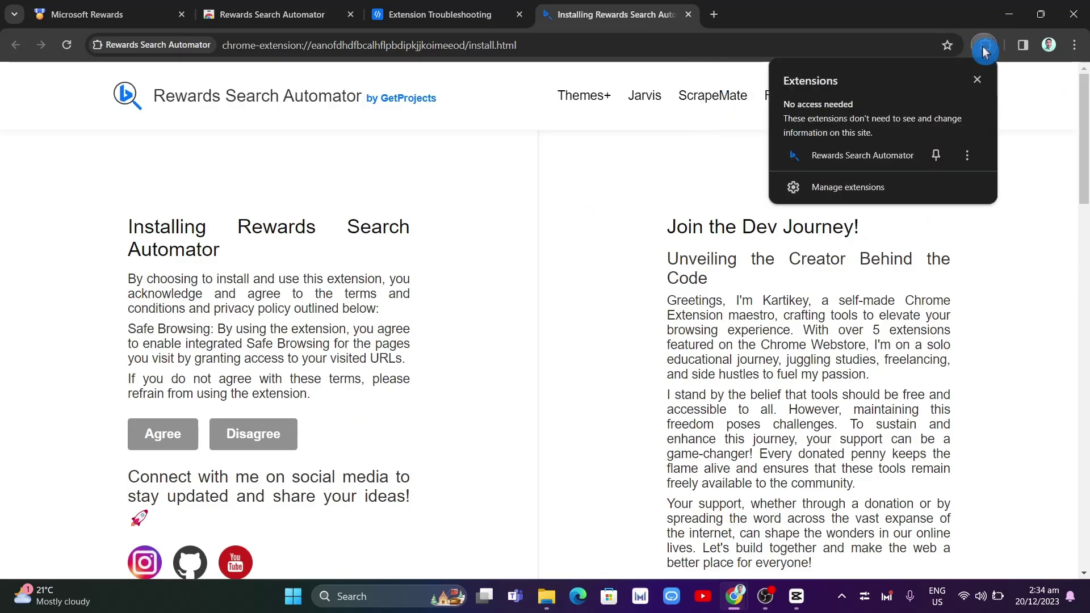
pyautogui.click(937, 154)
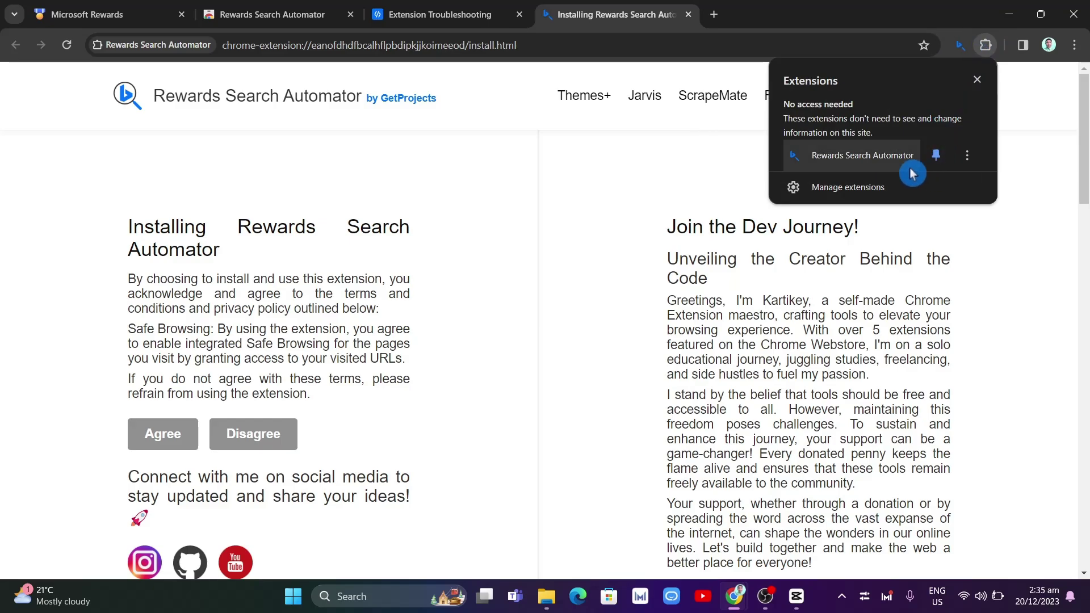
# Go to bing.com in a new tab.
pyautogui.click(713, 15)
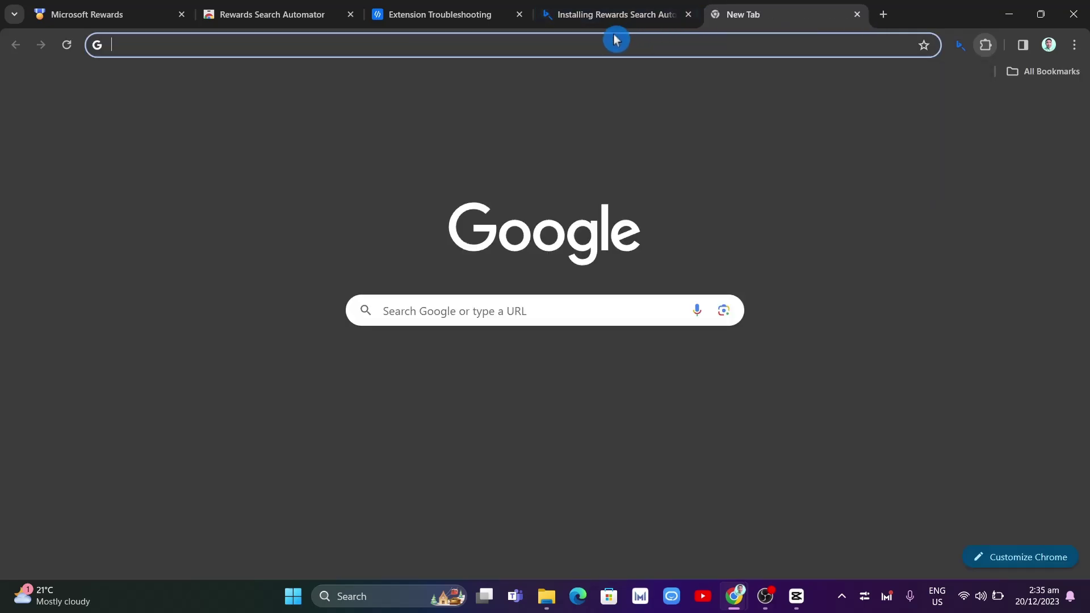
pyautogui.write('bing')
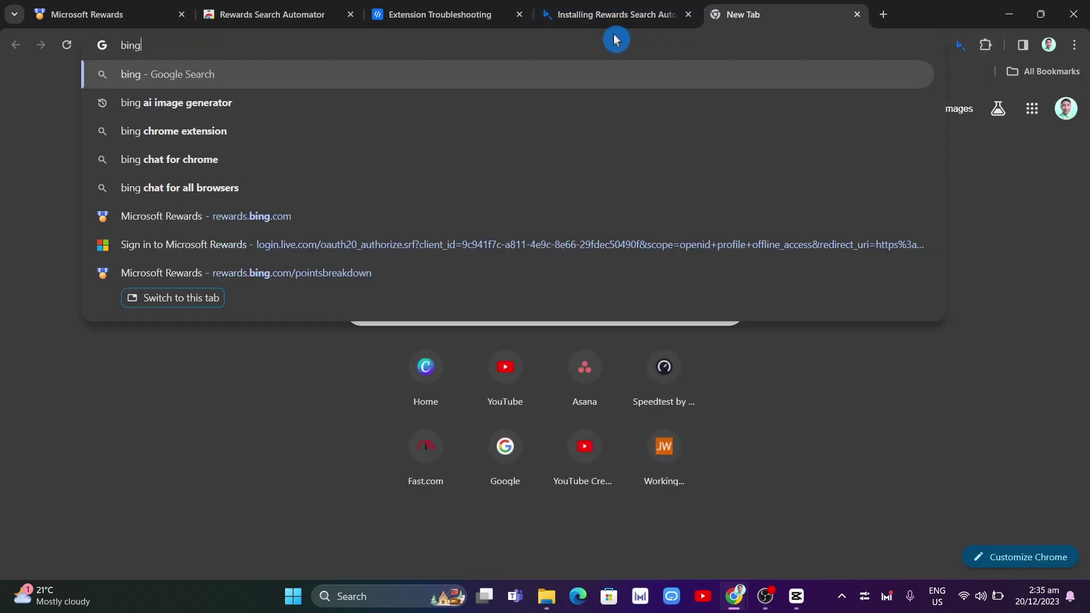
pyautogui.write('.com')
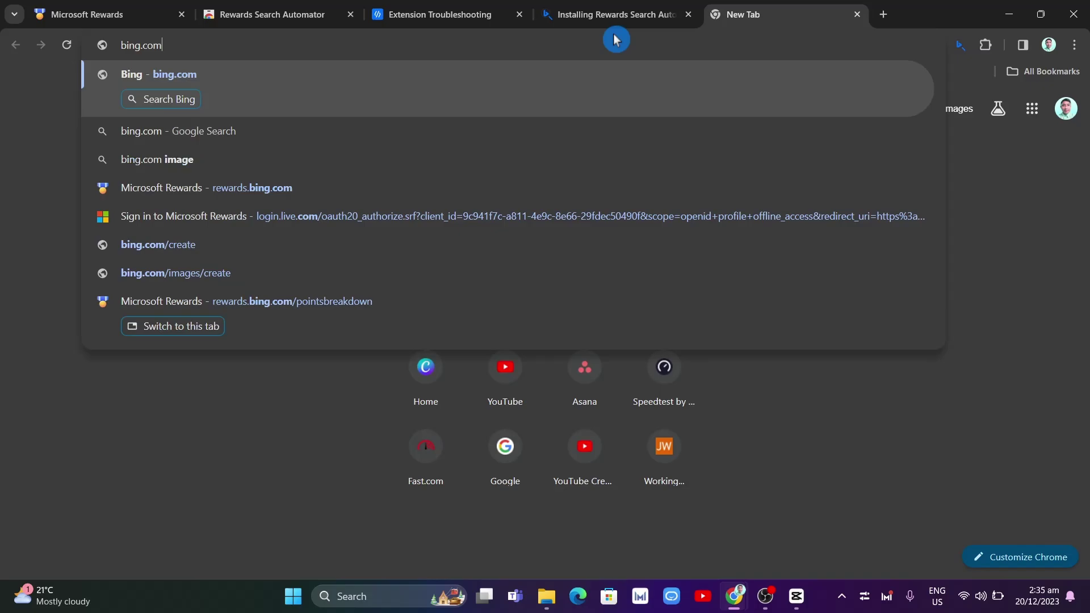
pyautogui.press('Return')
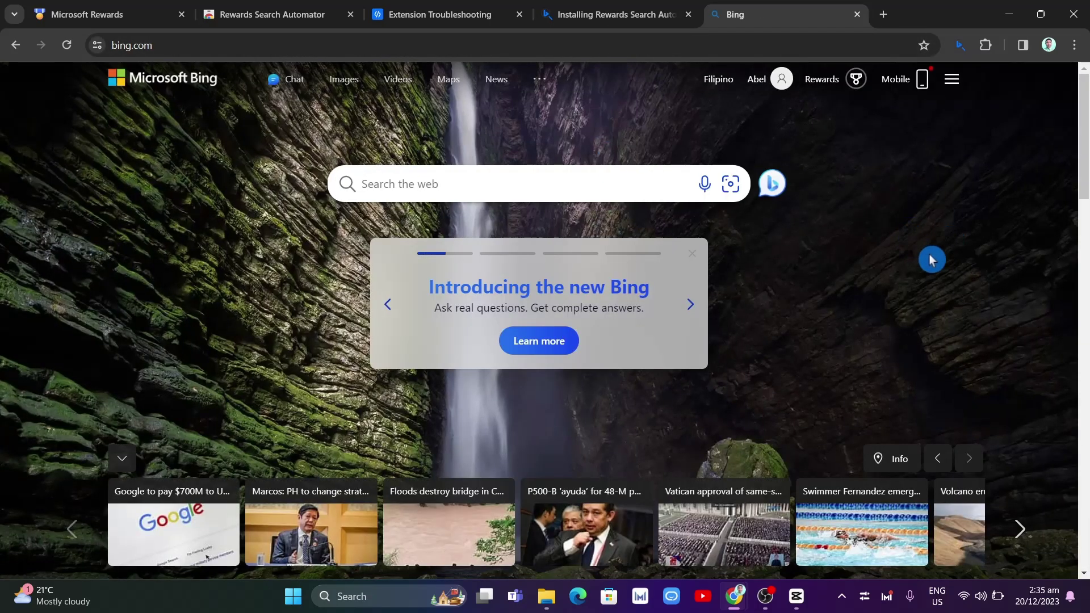
# Agree to Rewards Search Automator's terms on its install page and review the terms.
pyautogui.click(959, 46)
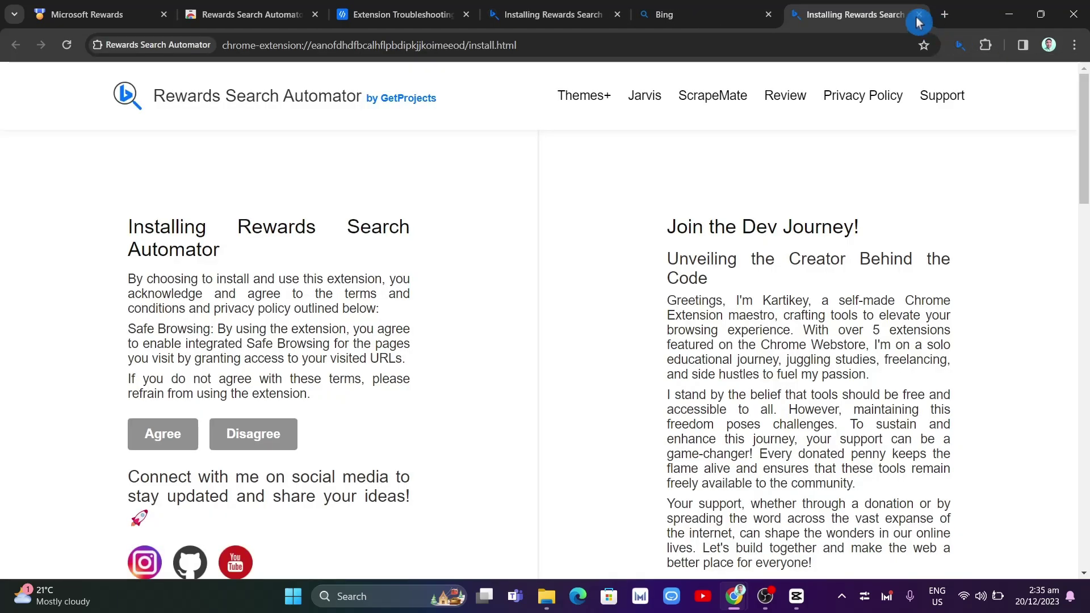
pyautogui.click(157, 441)
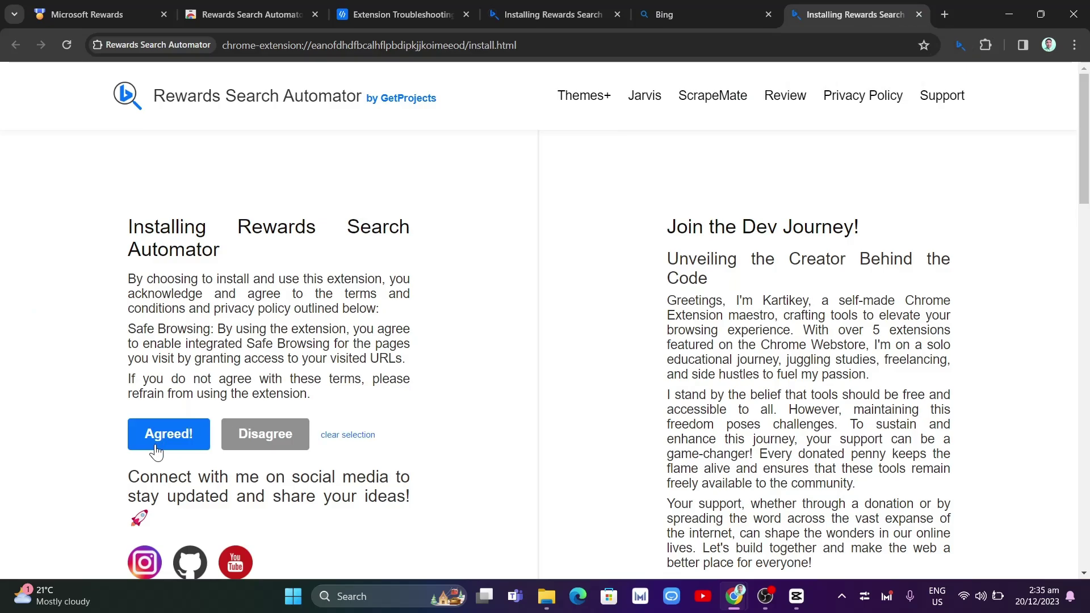
pyautogui.scroll(-6, 461, 513)
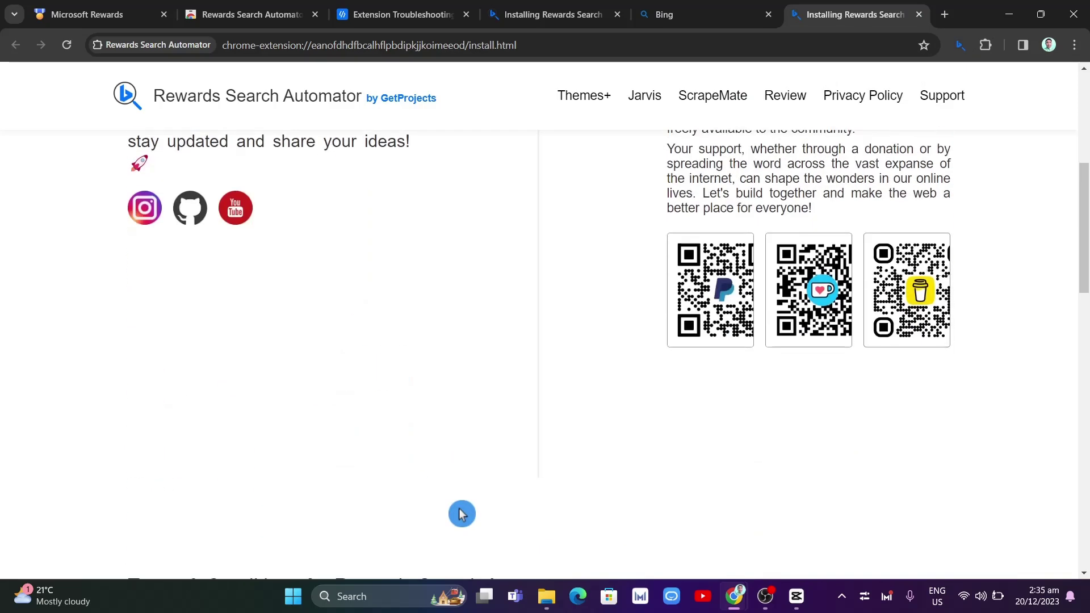
pyautogui.scroll(6, 461, 513)
pyautogui.scroll(-4, 459, 513)
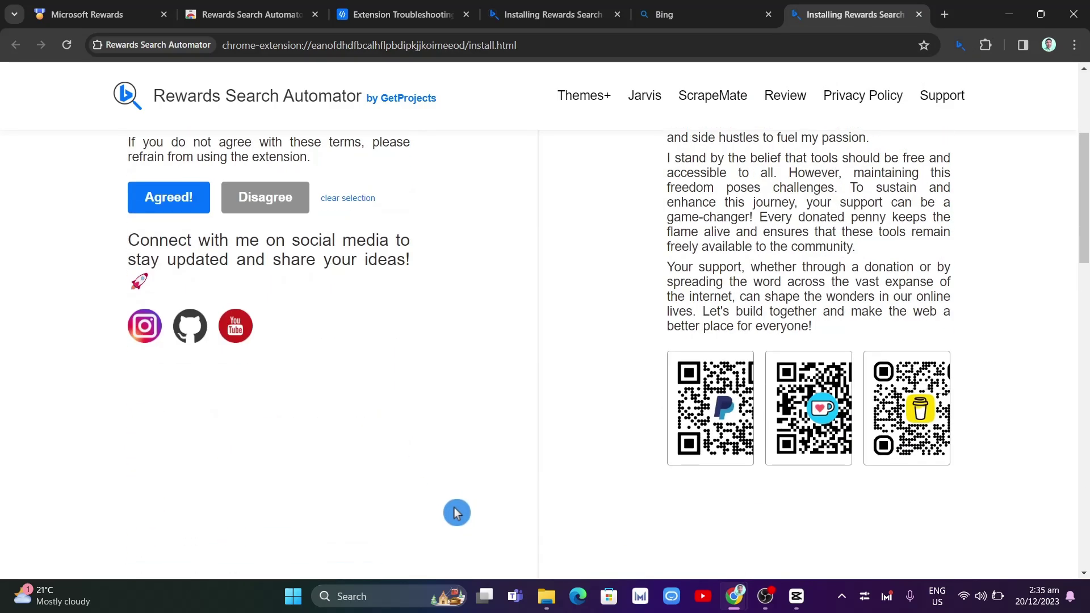
pyautogui.scroll(-20, 455, 512)
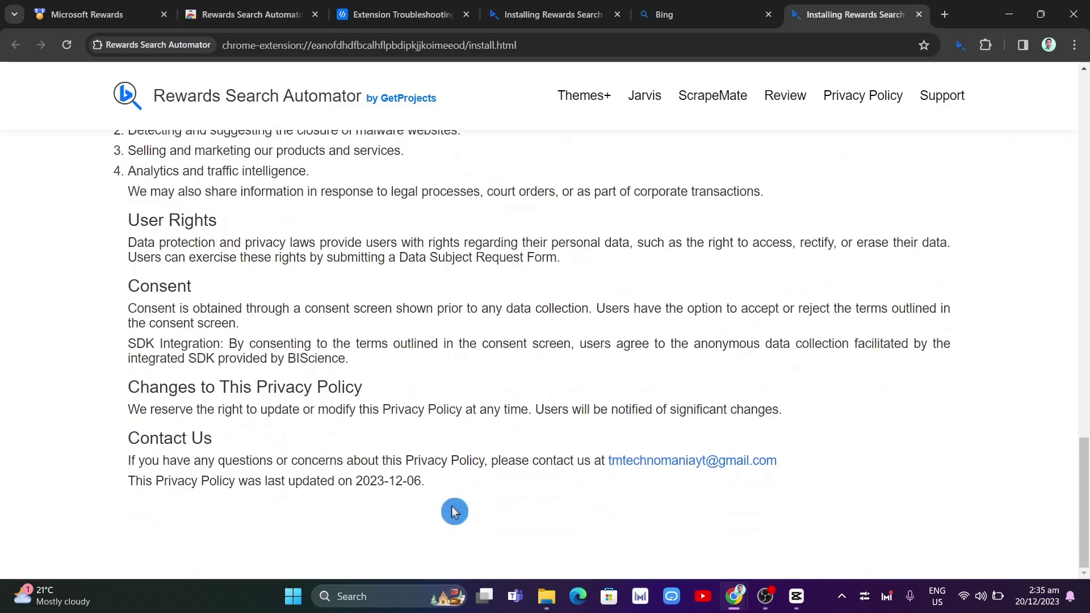
pyautogui.scroll(5, 454, 510)
pyautogui.scroll(15, 454, 510)
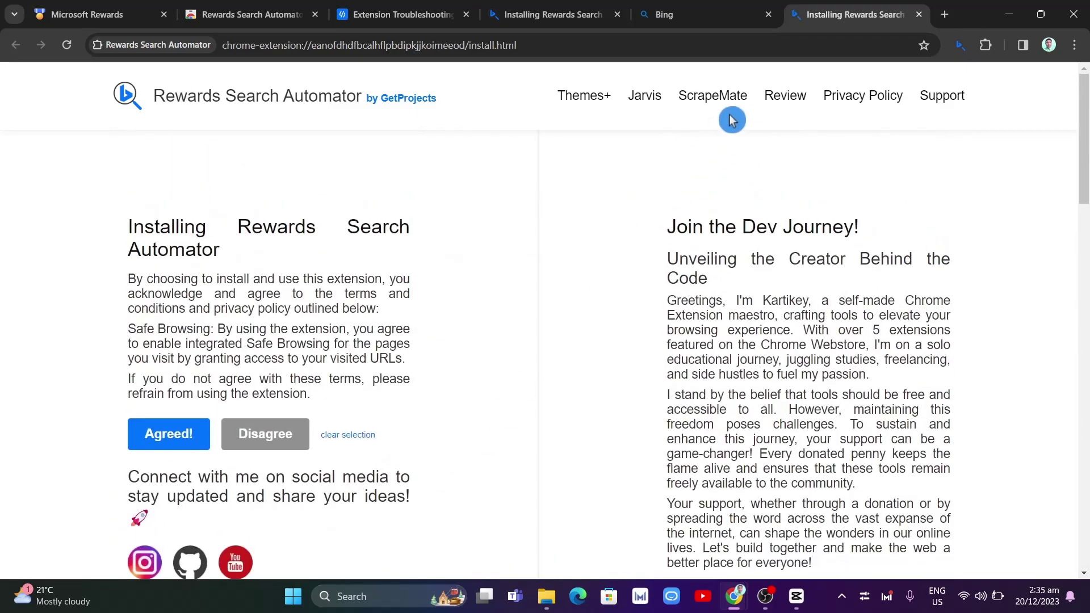
pyautogui.click(987, 46)
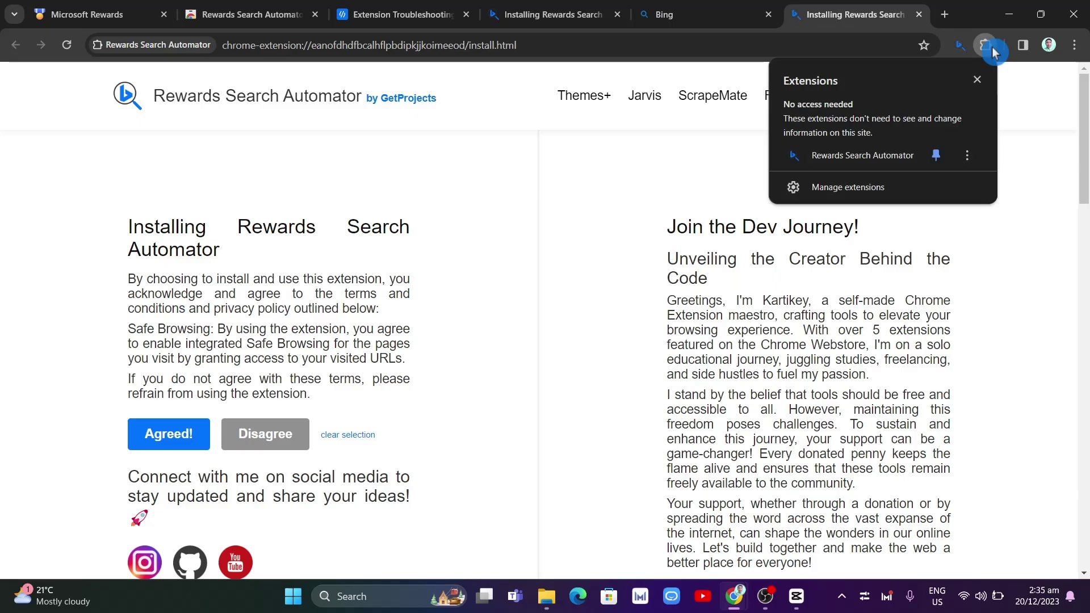
pyautogui.click(988, 46)
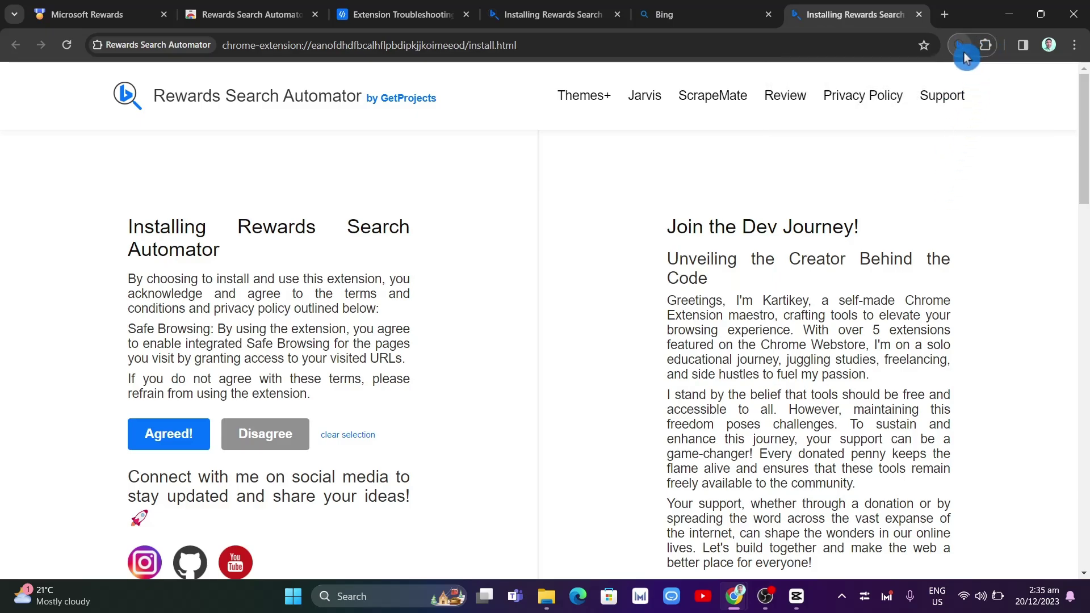
# Close the leftover install tab and bring up the Rewards Search Automator popup over Bing.
pyautogui.click(959, 45)
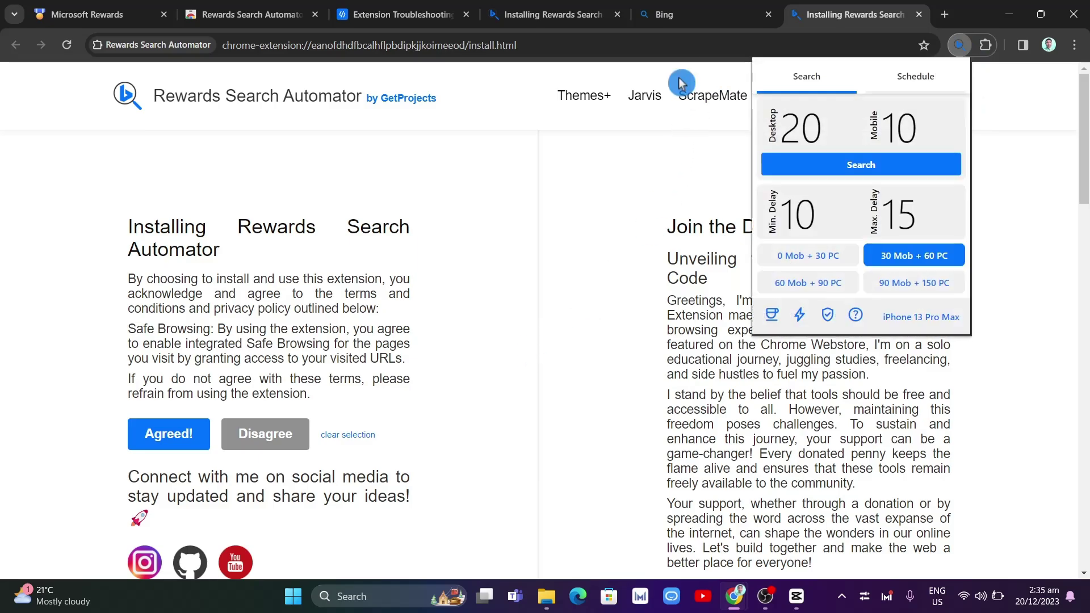
pyautogui.click(681, 14)
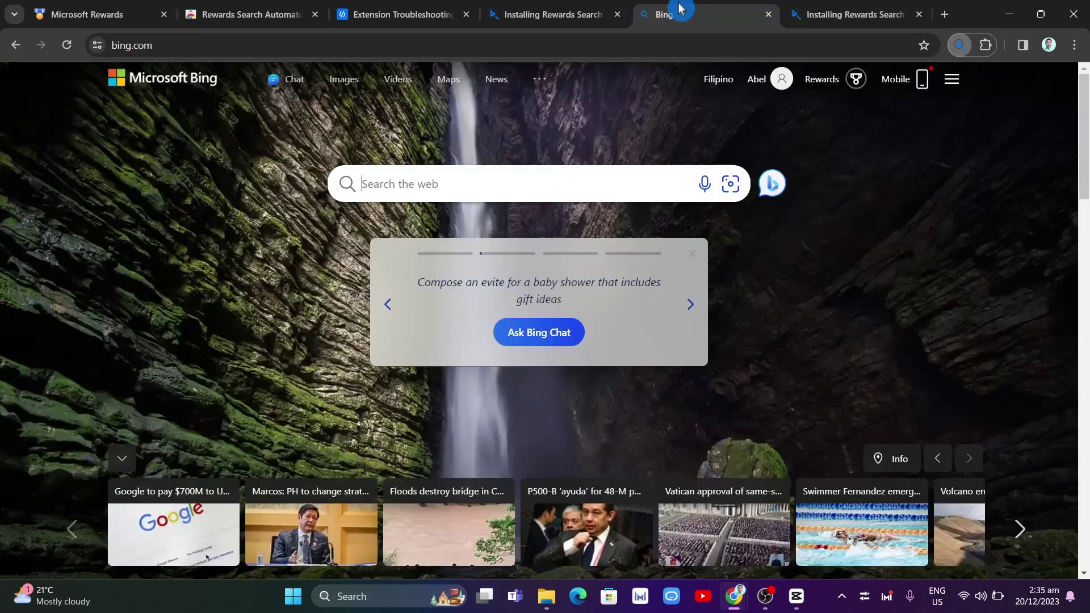
pyautogui.click(847, 22)
pyautogui.click(918, 15)
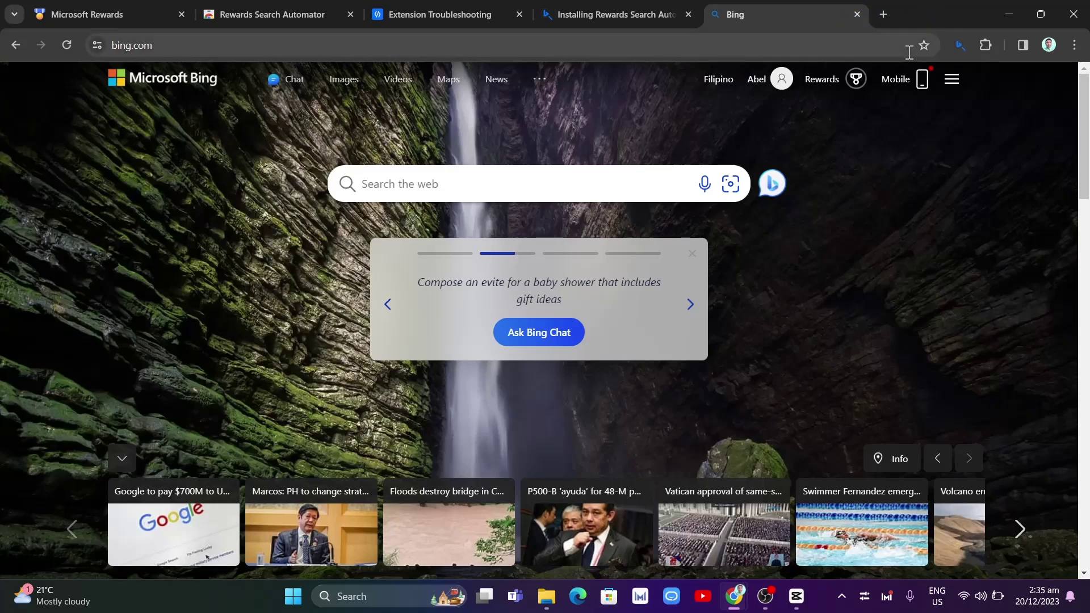
pyautogui.click(959, 46)
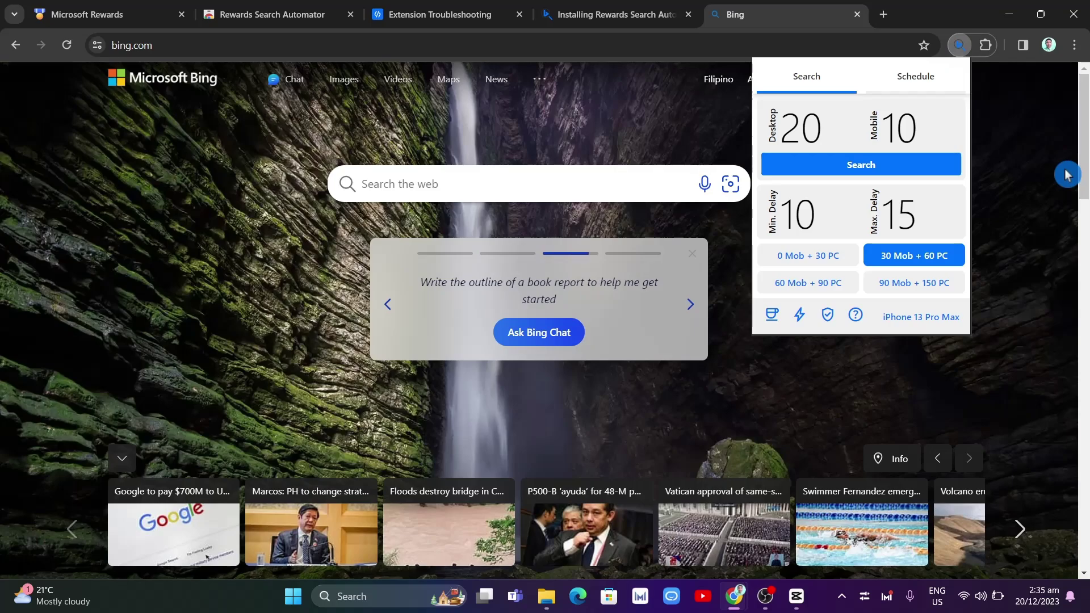
# Lower desktop searches from 20 to 10 and mobile searches from 10 to 0.
pyautogui.click(852, 144)
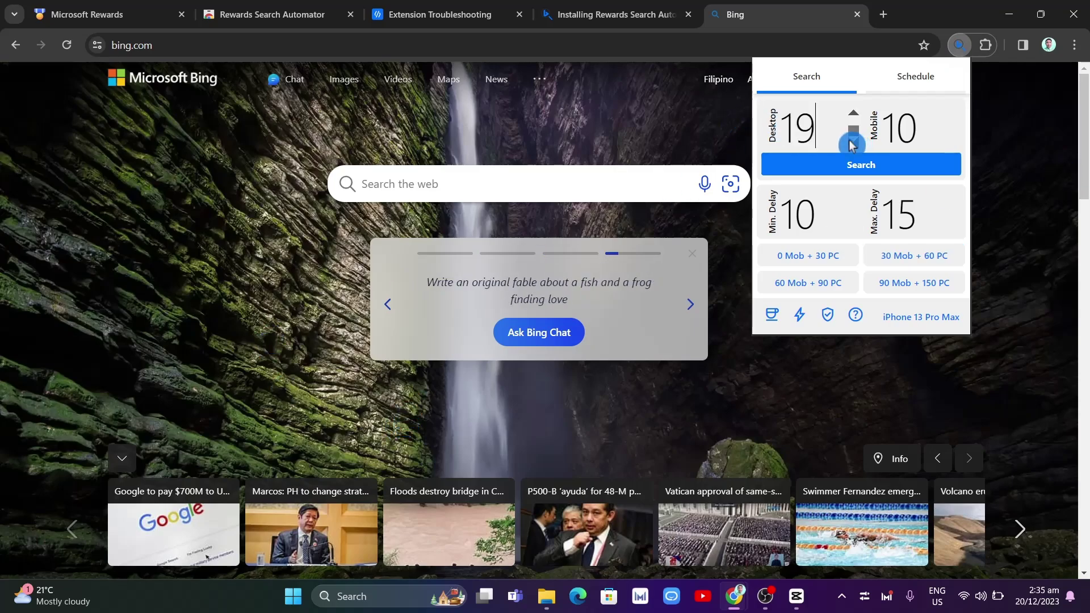
pyautogui.click(853, 143)
pyautogui.click(852, 143)
pyautogui.click(853, 143)
pyautogui.click(853, 144)
pyautogui.click(853, 143)
pyautogui.click(852, 144)
pyautogui.click(852, 144)
pyautogui.click(852, 144)
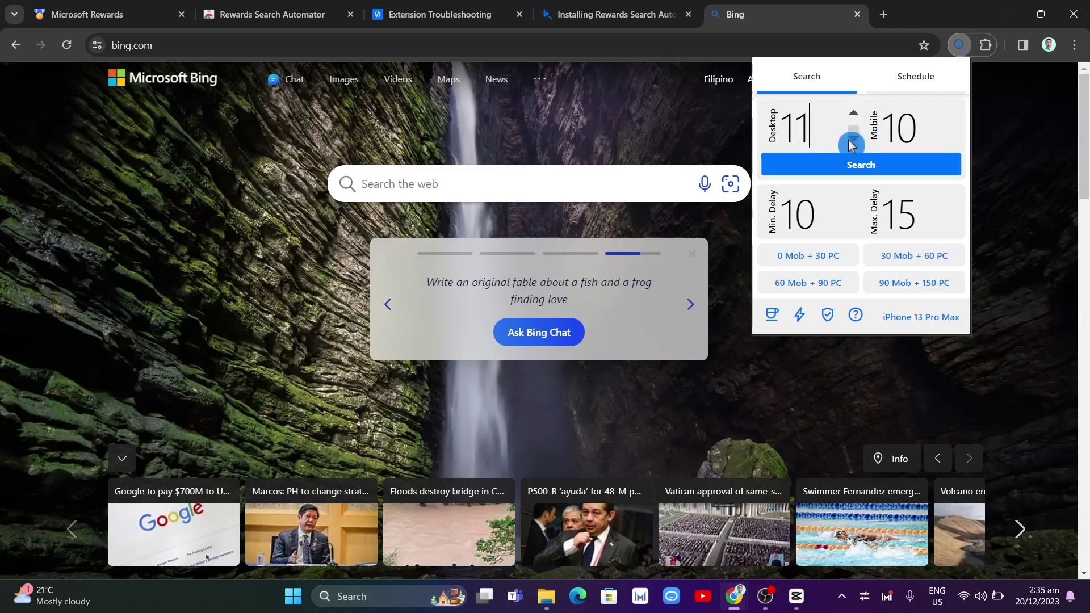
pyautogui.click(852, 144)
pyautogui.click(955, 139)
pyautogui.click(956, 139)
pyautogui.click(955, 139)
pyautogui.click(955, 139)
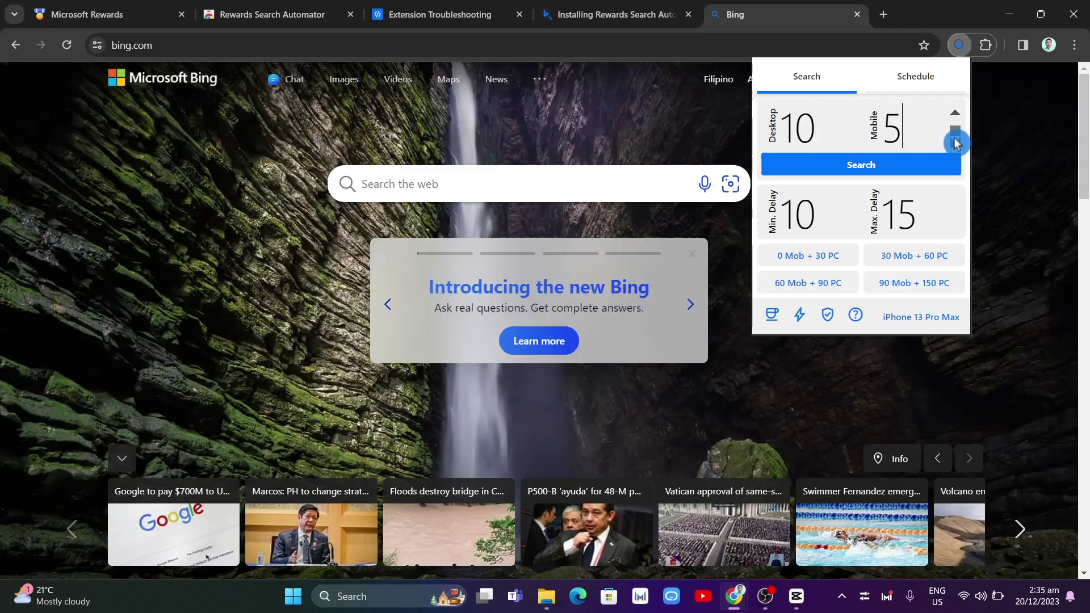
pyautogui.click(955, 139)
pyautogui.click(955, 139)
pyautogui.click(955, 139)
pyautogui.click(955, 139)
pyautogui.click(955, 139)
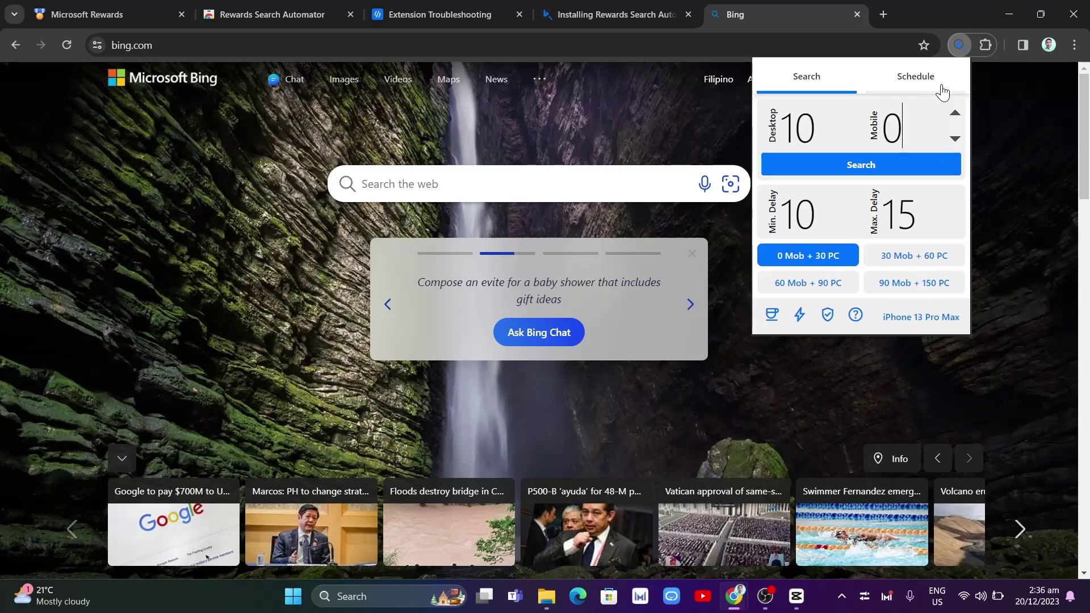
# Check the Schedule settings, then launch the automated Bing searches from the Search tab.
pyautogui.click(911, 74)
pyautogui.click(817, 75)
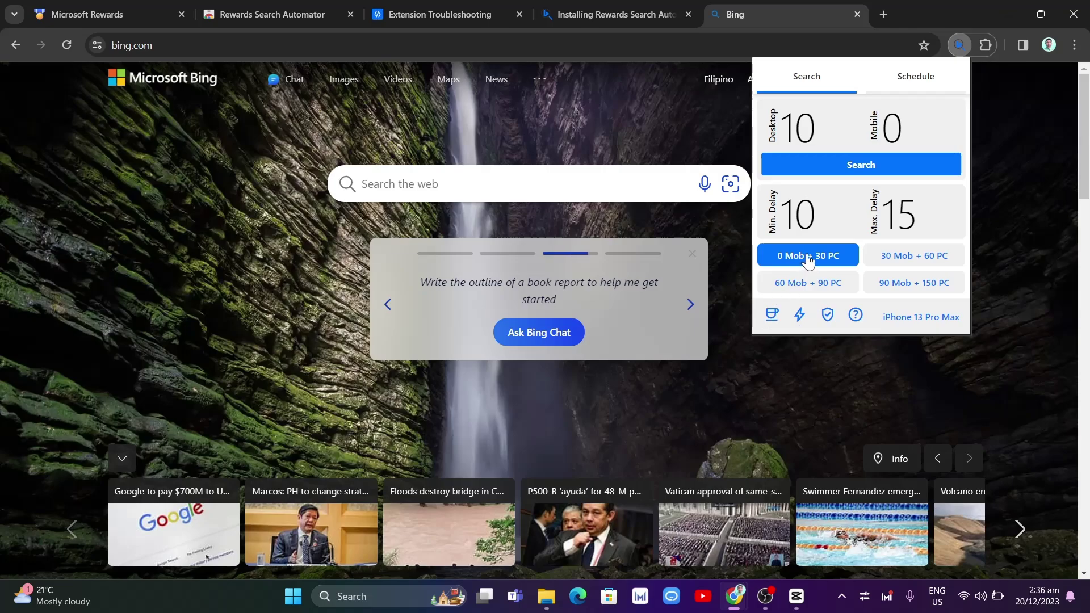
pyautogui.click(861, 165)
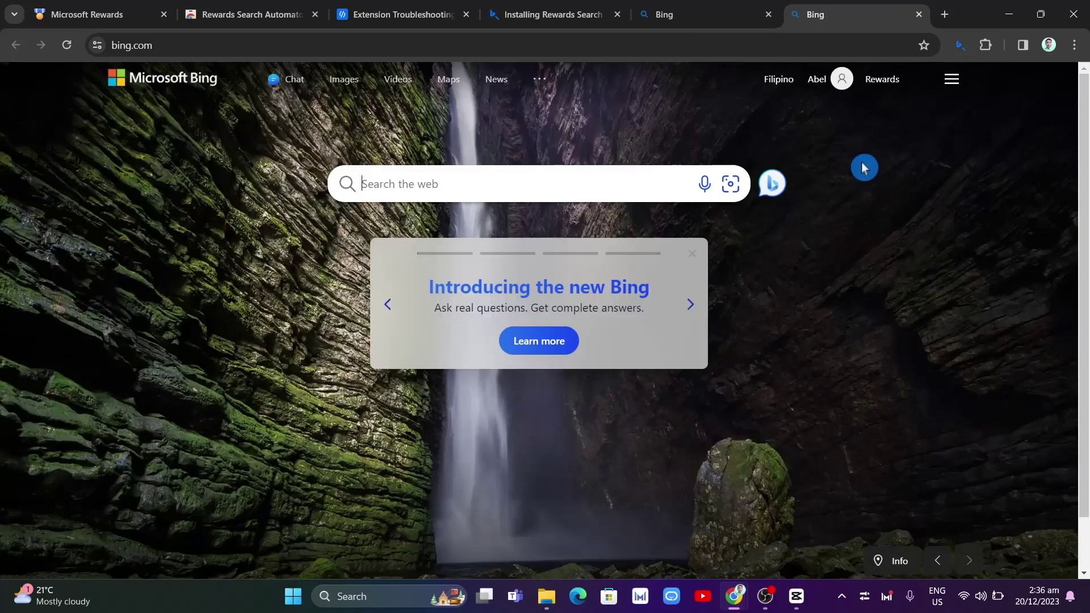